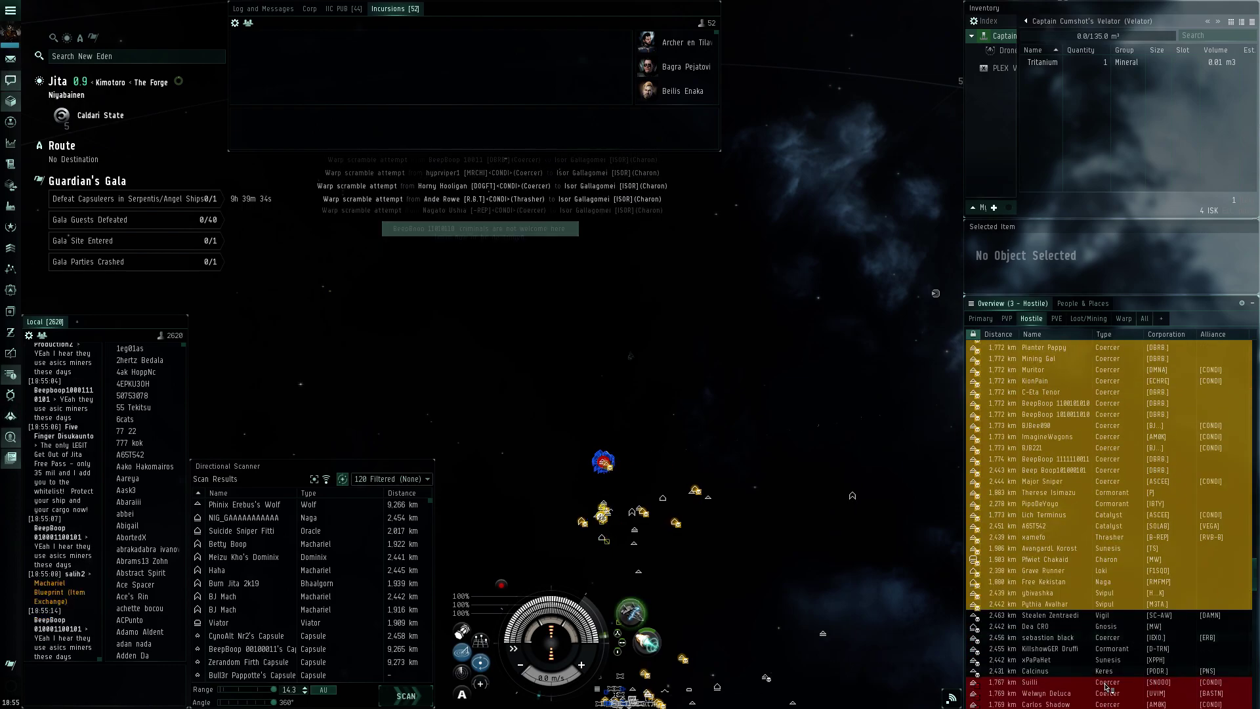
Lock Suilli's Coercer as a target from the Overview, then pick an in-space command
left_click(1106, 686)
right_click(1107, 685)
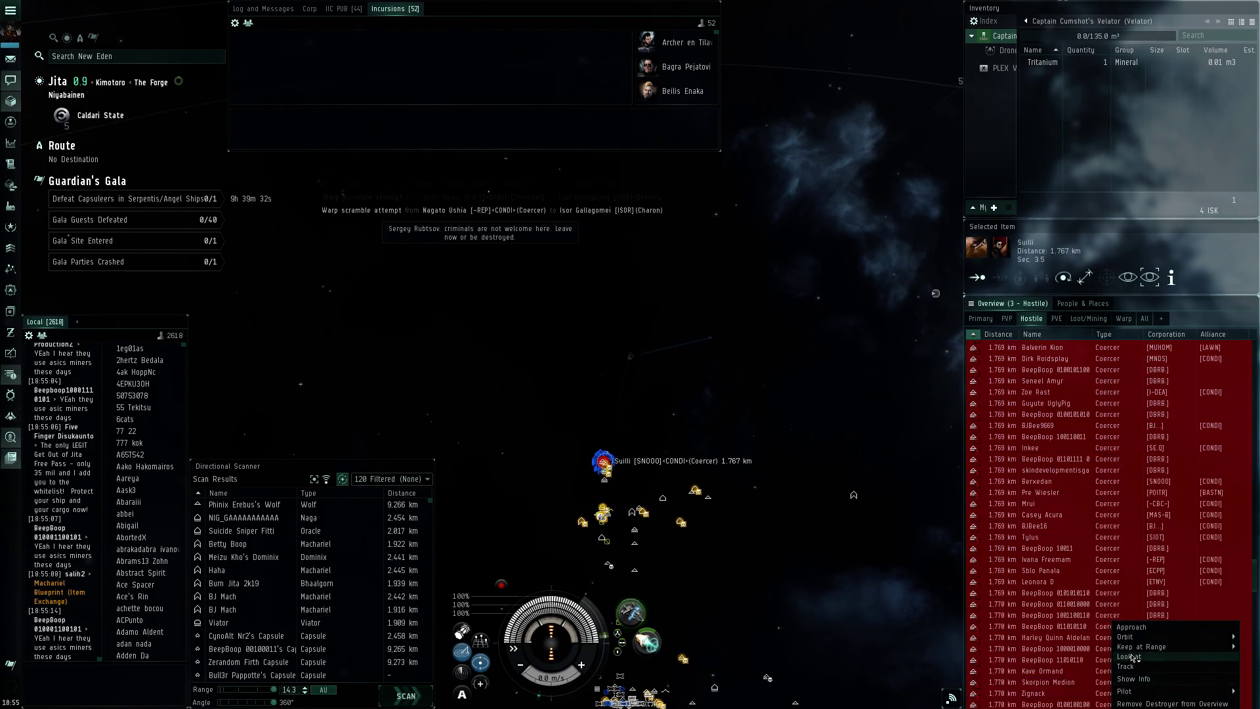
left_click(1129, 655)
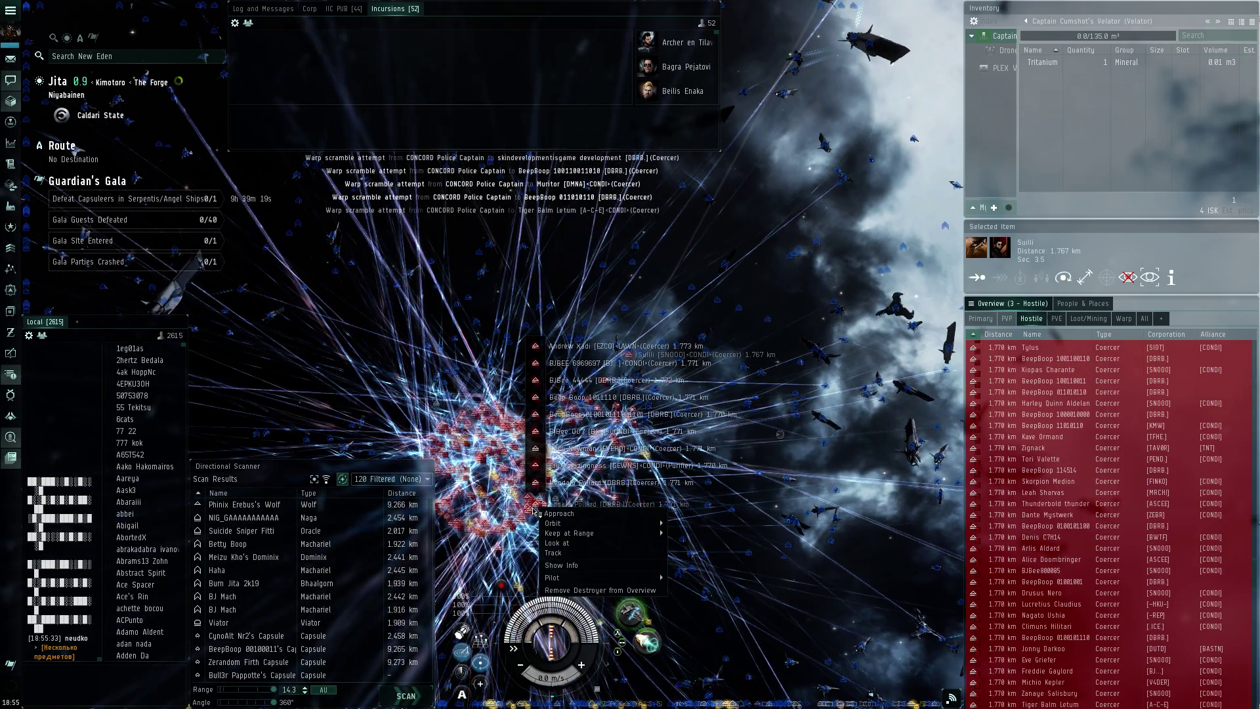
left_click(558, 543)
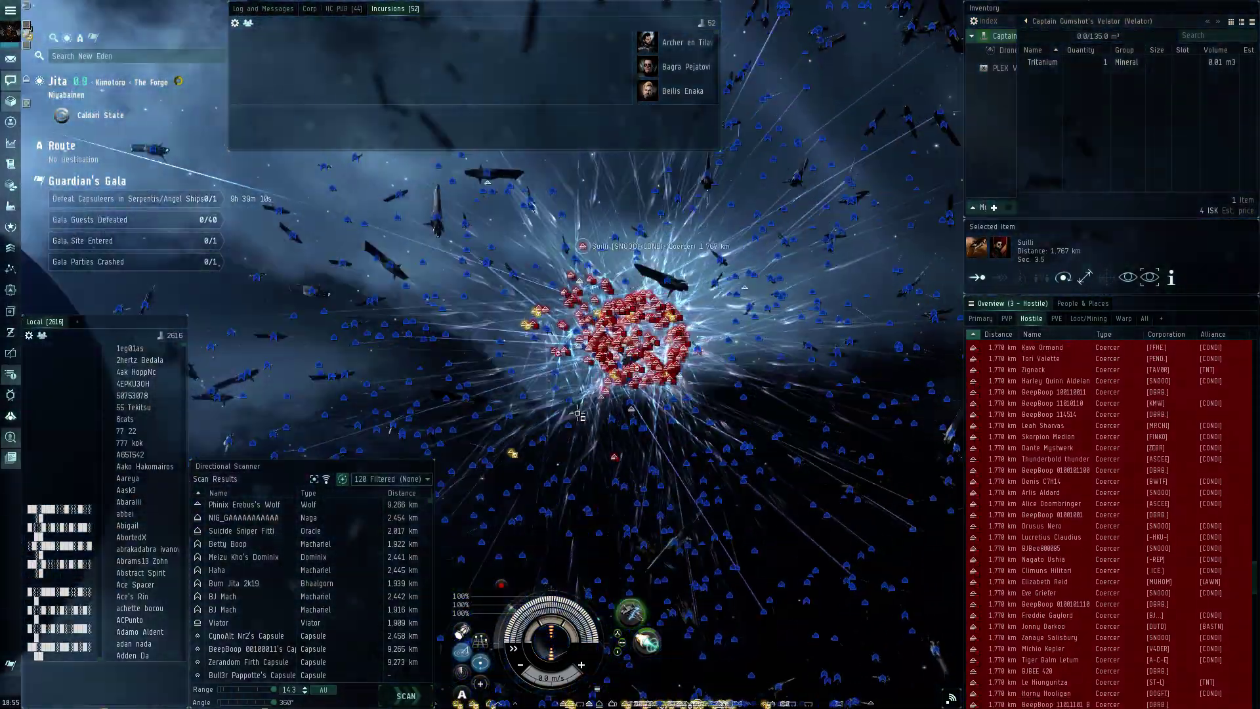
scroll(582, 407, "up", 5)
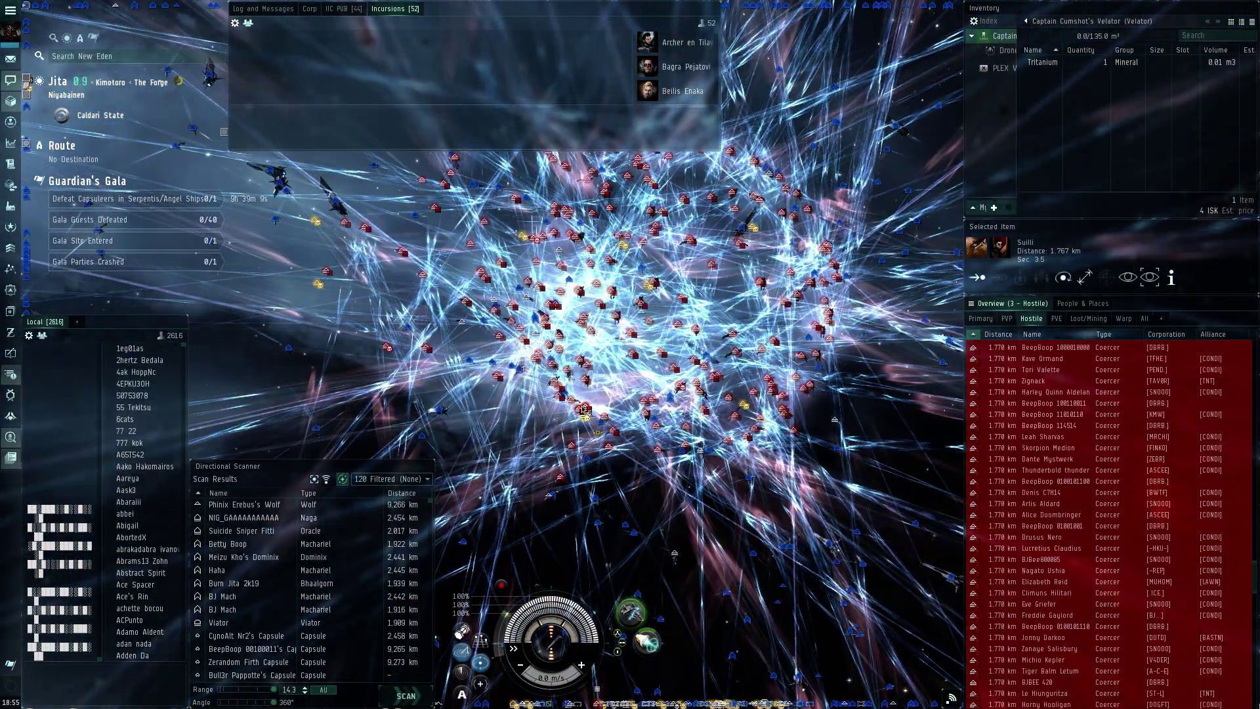
scroll(604, 463, "up", 3)
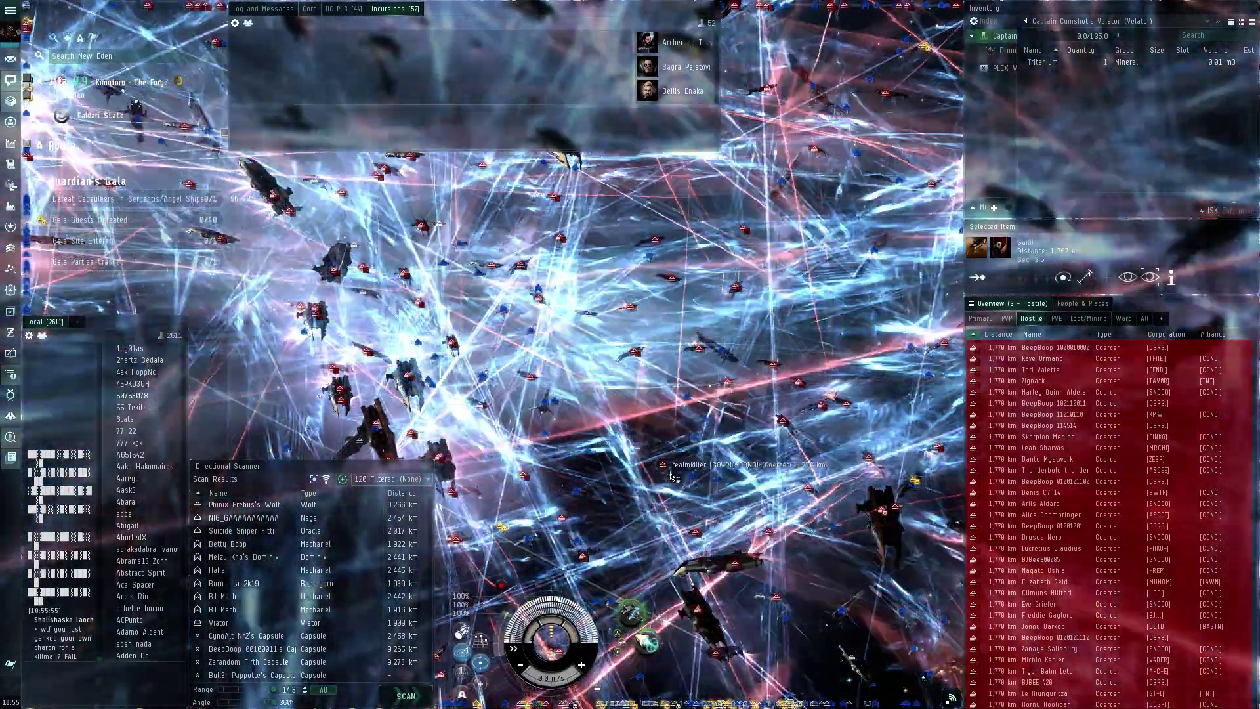
scroll(665, 483, "up", 3)
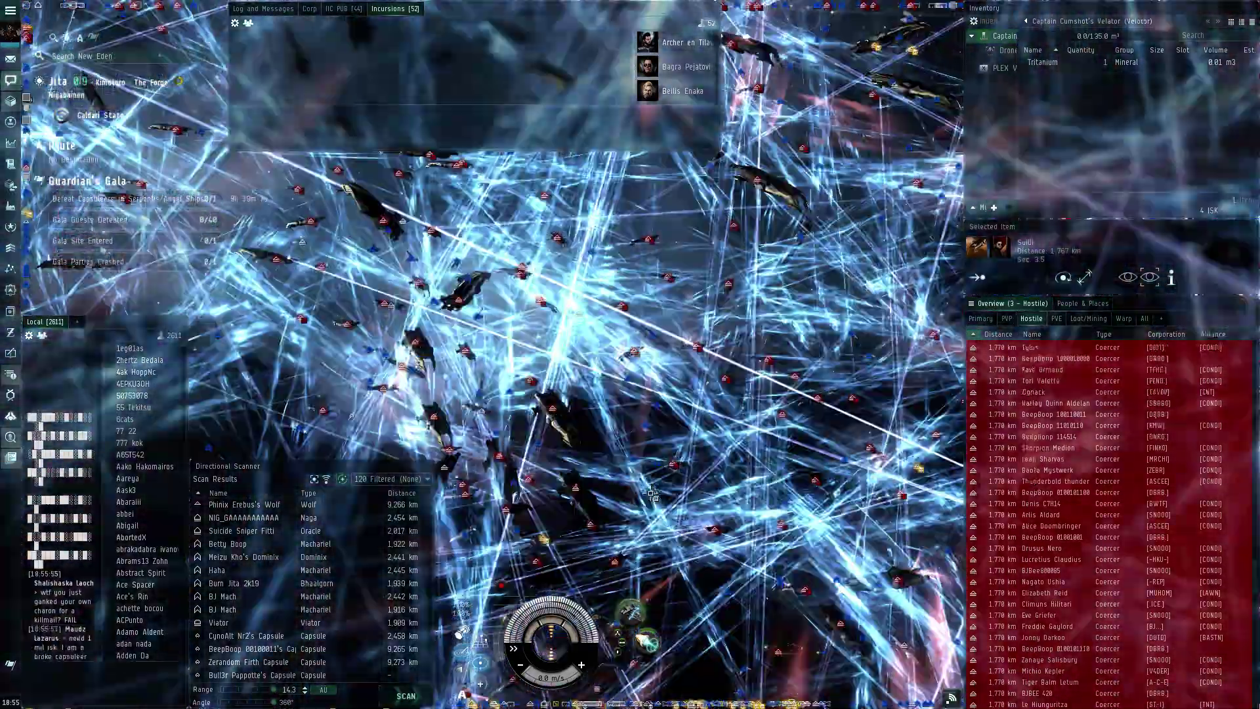
scroll(652, 488, "up", 3)
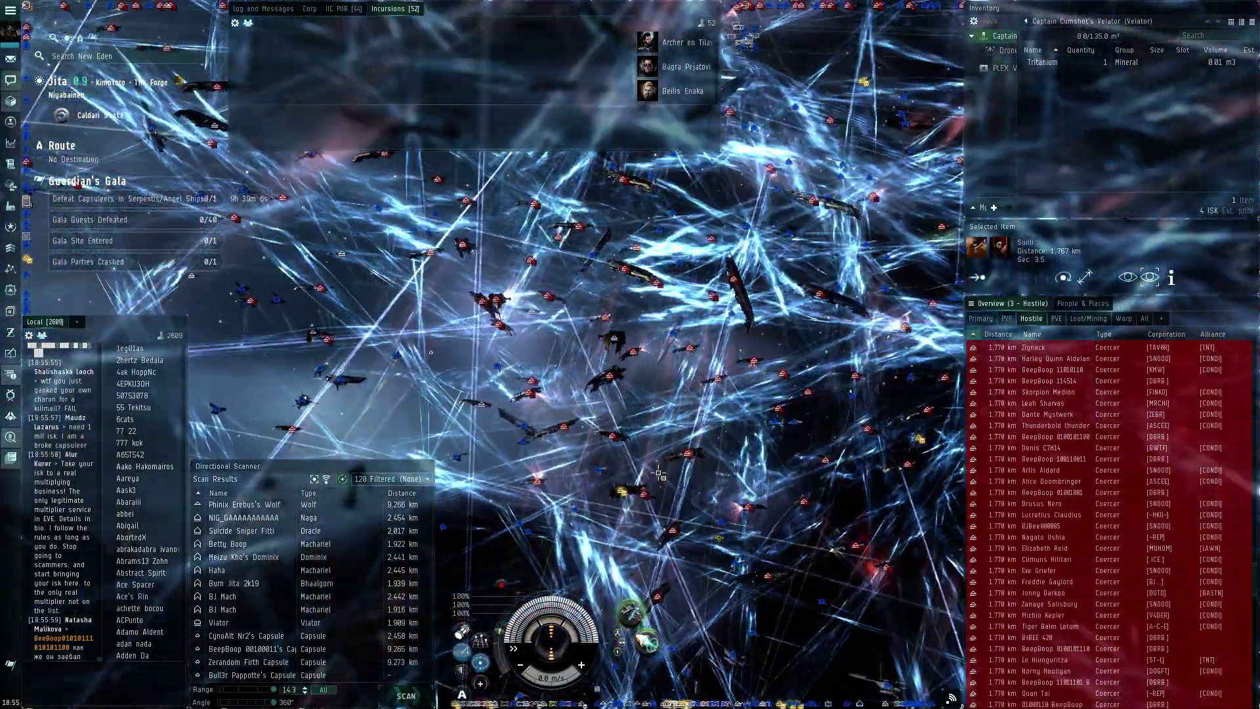
scroll(659, 474, "down", 3)
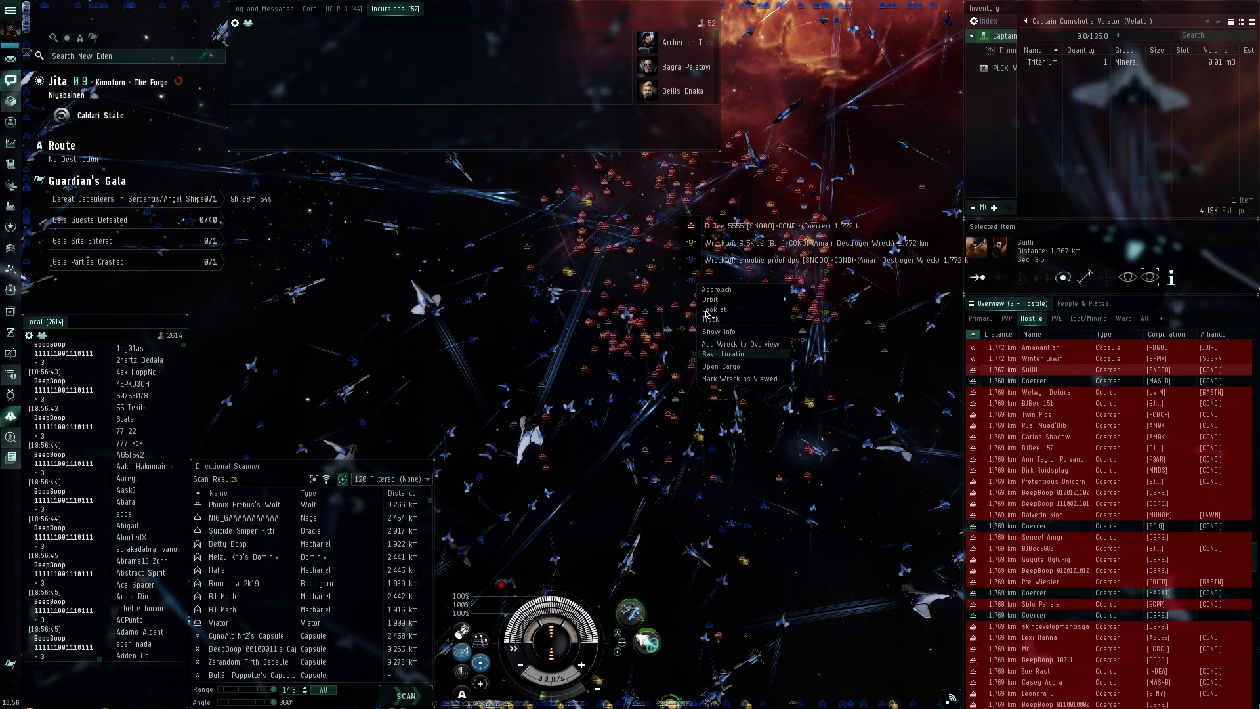
Aim the camera at Suilli's ship amid the destroyed Coercers' wrecks
left_click(709, 310)
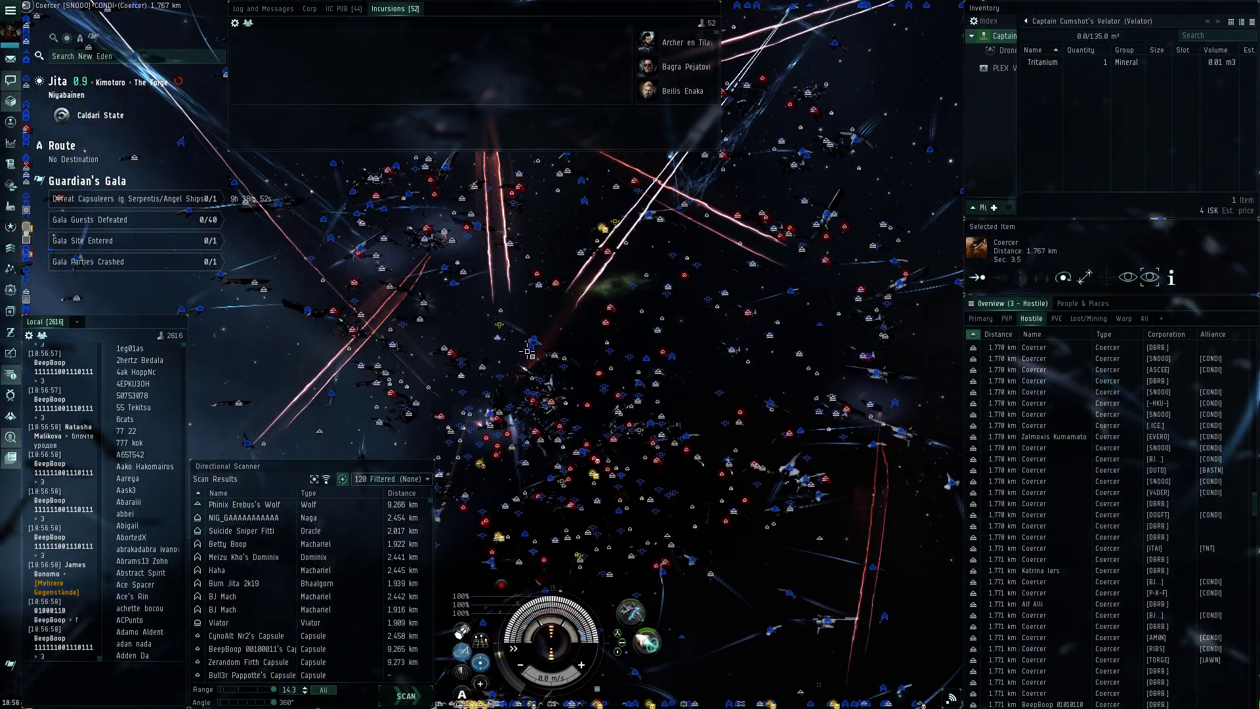
scroll(554, 377, "up", 3)
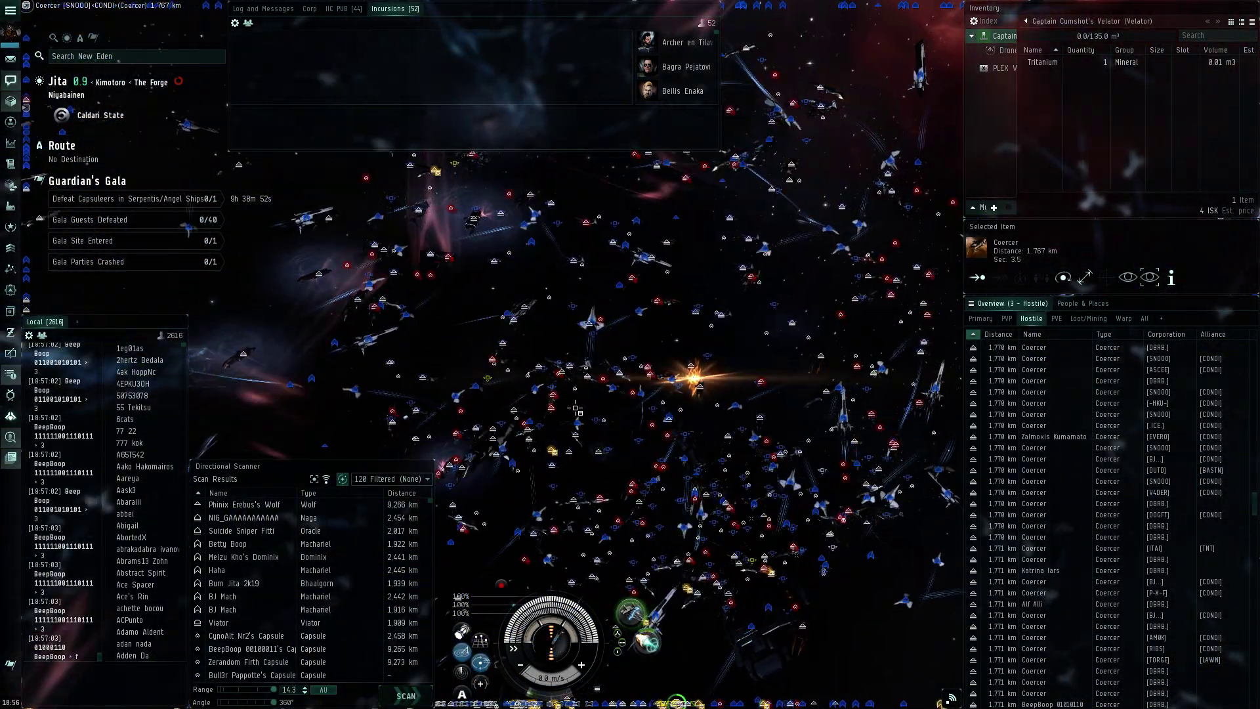
scroll(575, 379, "up", 3)
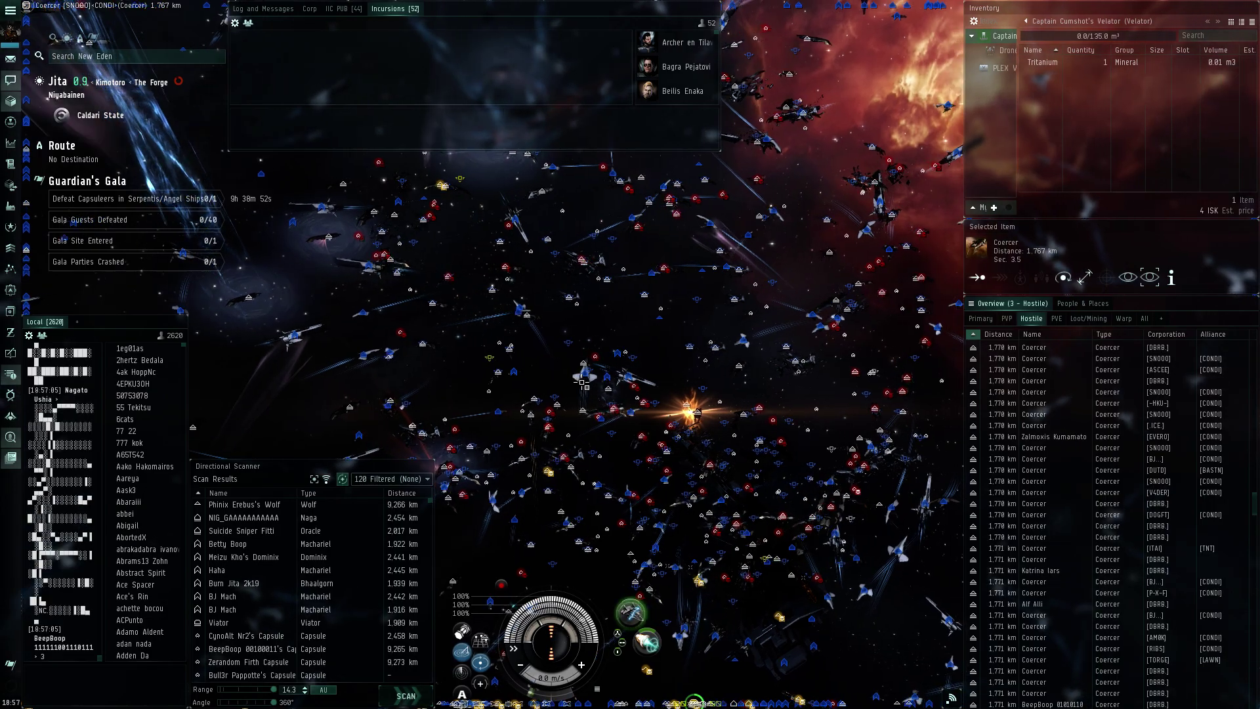
scroll(585, 366, "up", 2)
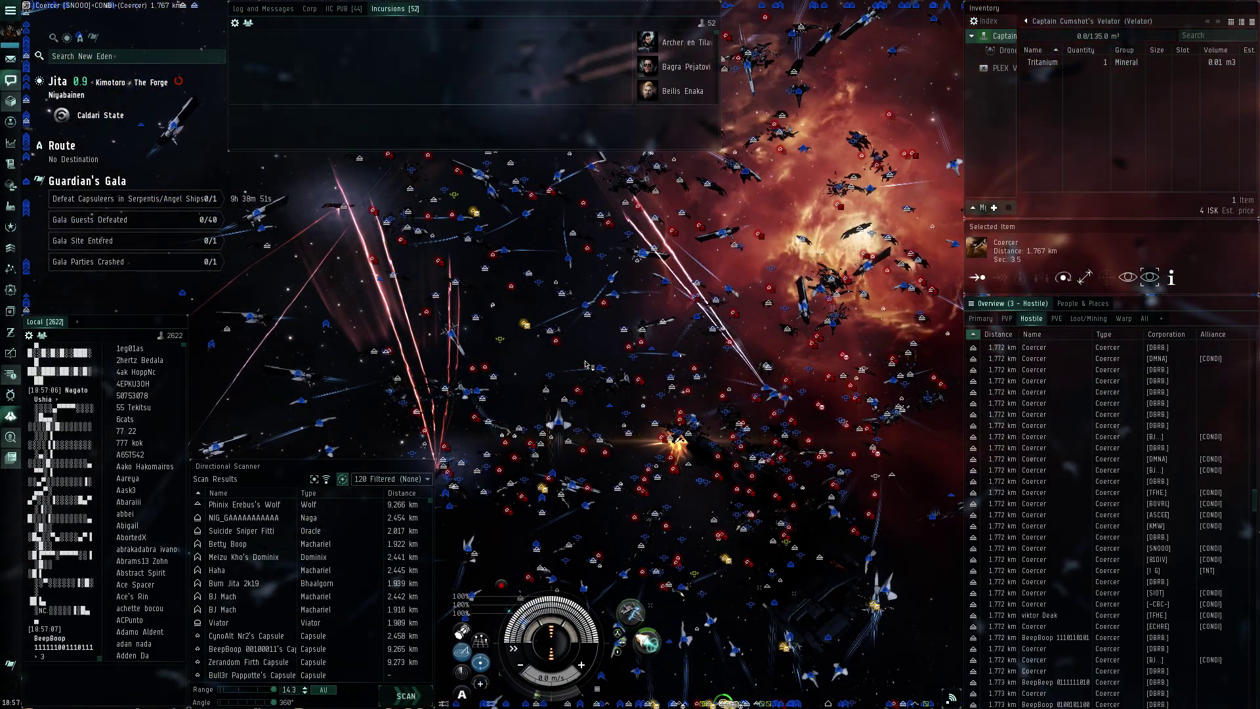
scroll(595, 360, "up", 2)
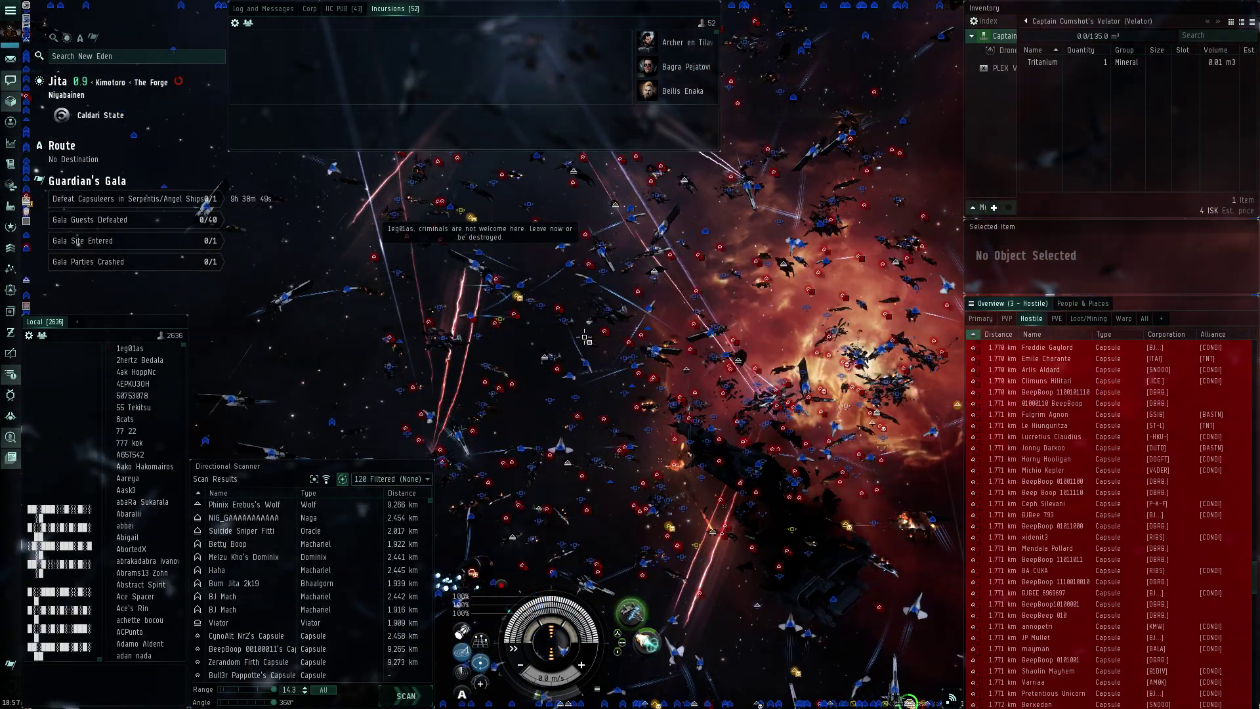
Rotate the camera around the burning wreck field by the red nebula
mouse_move(586, 349)
left_mouse_down()
mouse_move(599, 269)
mouse_move(634, 273)
mouse_move(664, 371)
mouse_move(737, 425)
mouse_move(772, 476)
mouse_move(706, 460)
mouse_move(664, 408)
mouse_move(656, 358)
left_mouse_up()
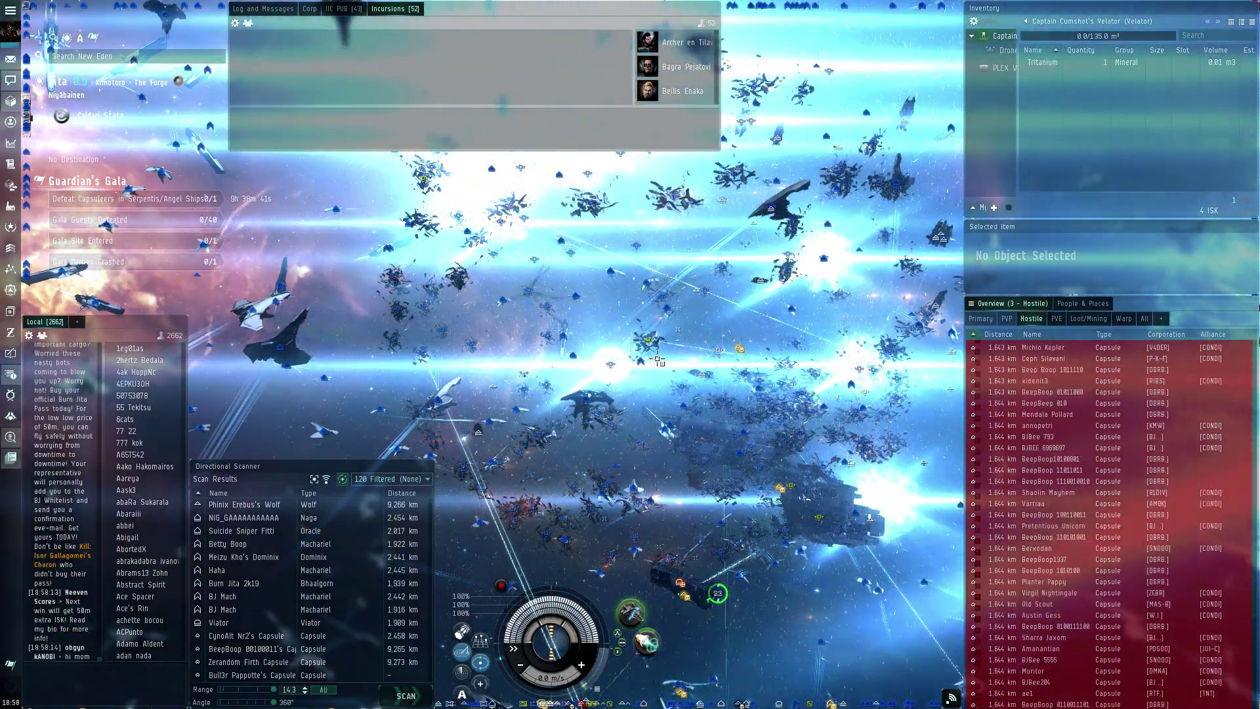
Hide the entire interface with Ctrl+F9 for a clean battle view
key("ctrl+F9")
scroll(658, 360, "up", 5)
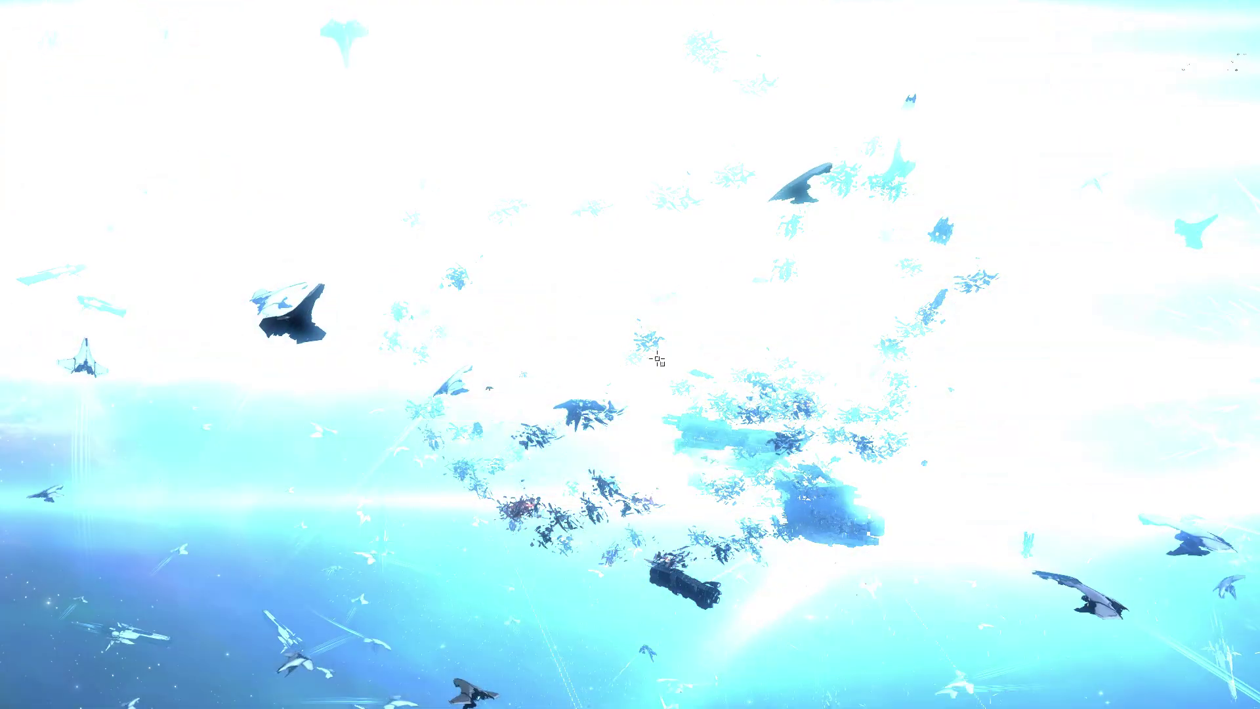